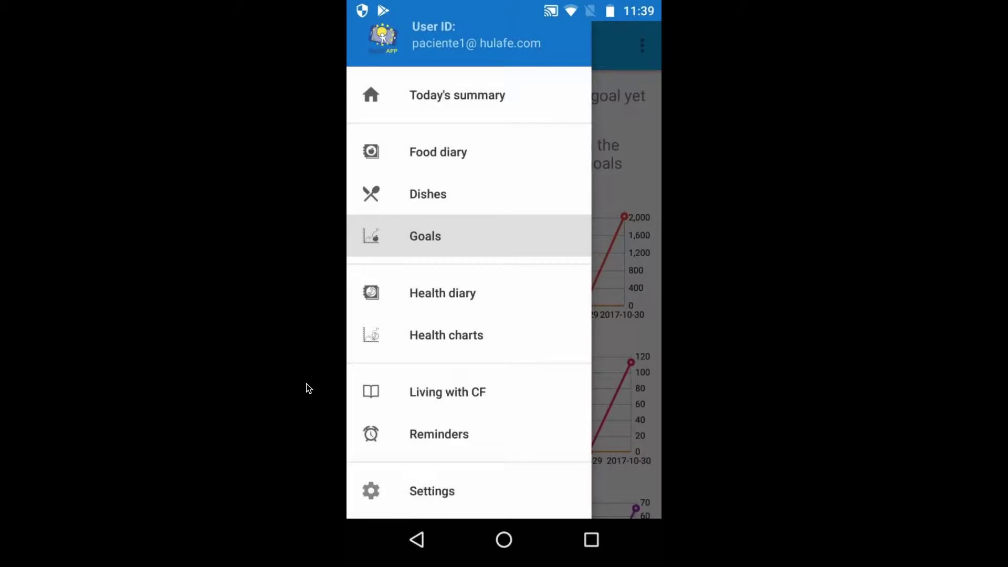
Step: Go to the empty Reminders section from the navigation drawer
{"action": "left_click", "coordinate": [438, 444]}
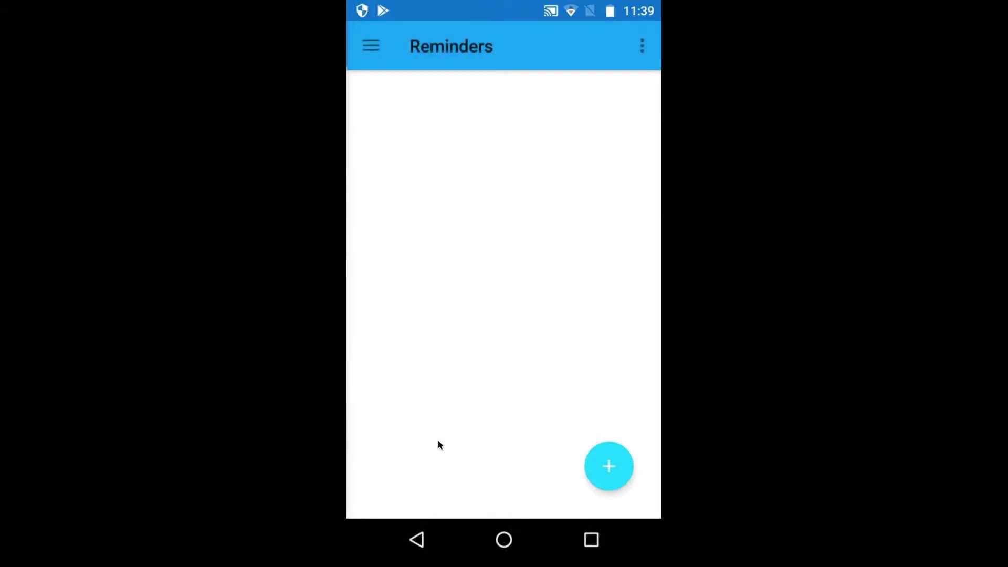
Step: Create a new reminder titled 'take omeprazol' and add a 12:00 AM reminder time
{"action": "left_click", "coordinate": [623, 468]}
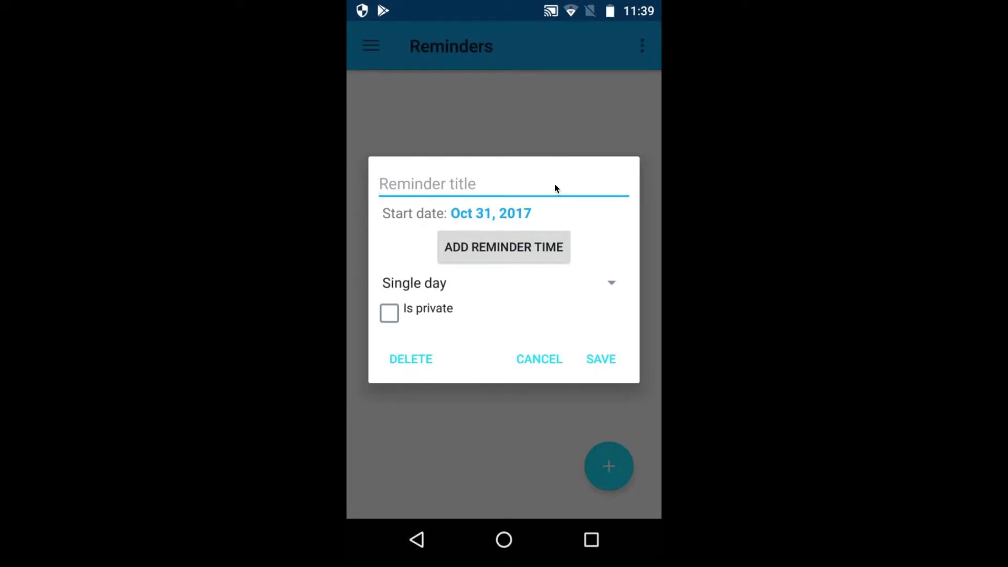
{"action": "left_click", "coordinate": [554, 188]}
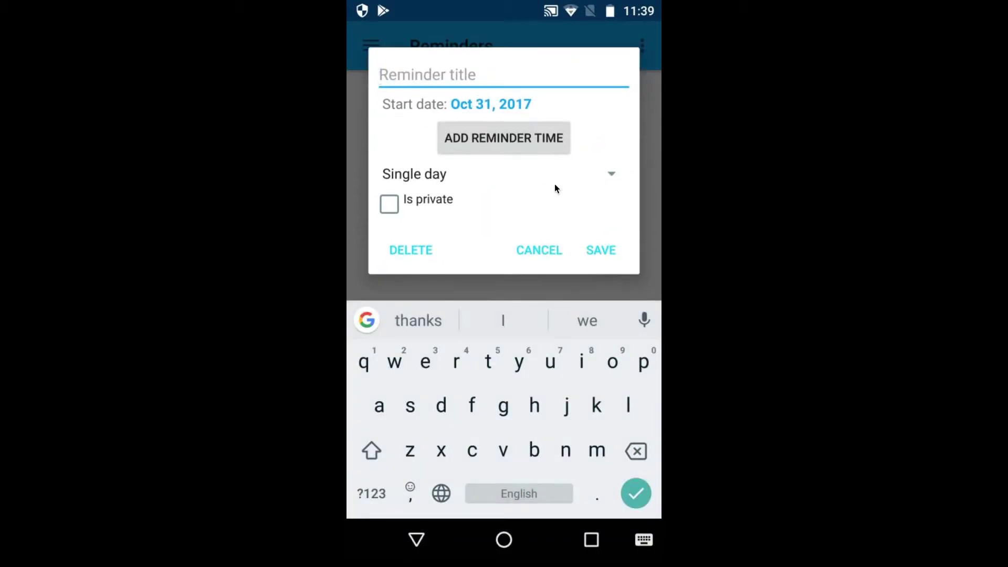
{"action": "type", "text": "take "}
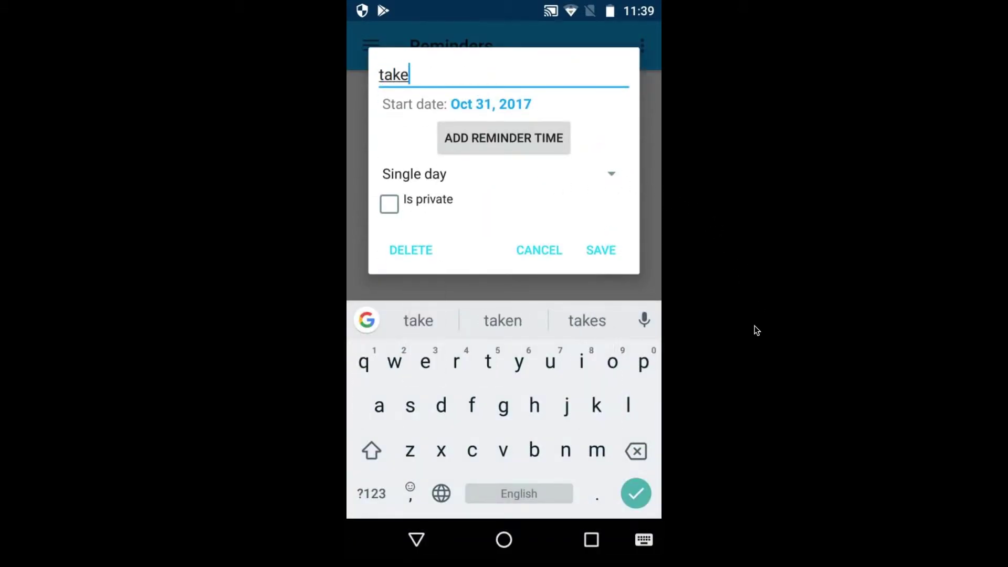
{"action": "type", "text": "ome"}
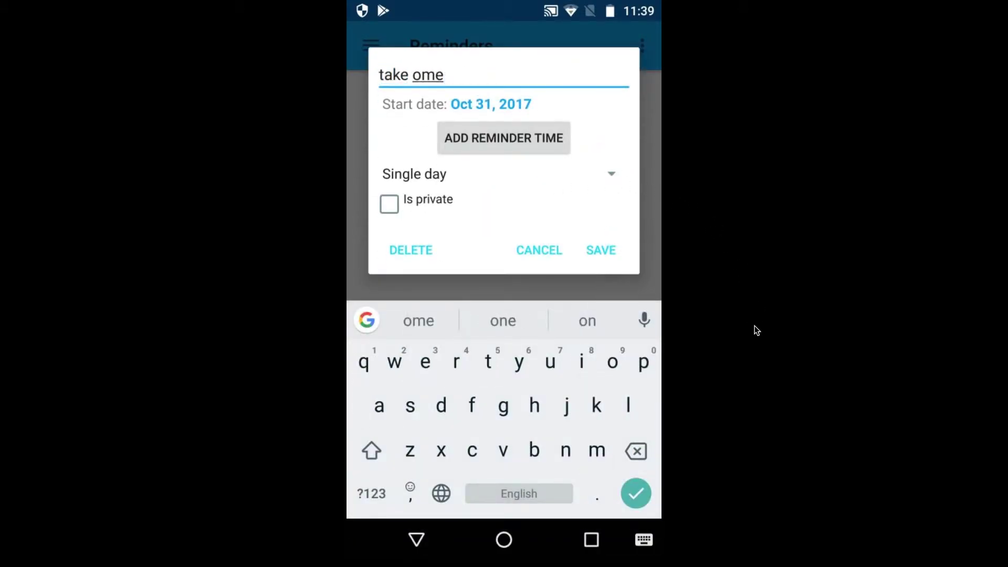
{"action": "type", "text": "prazol"}
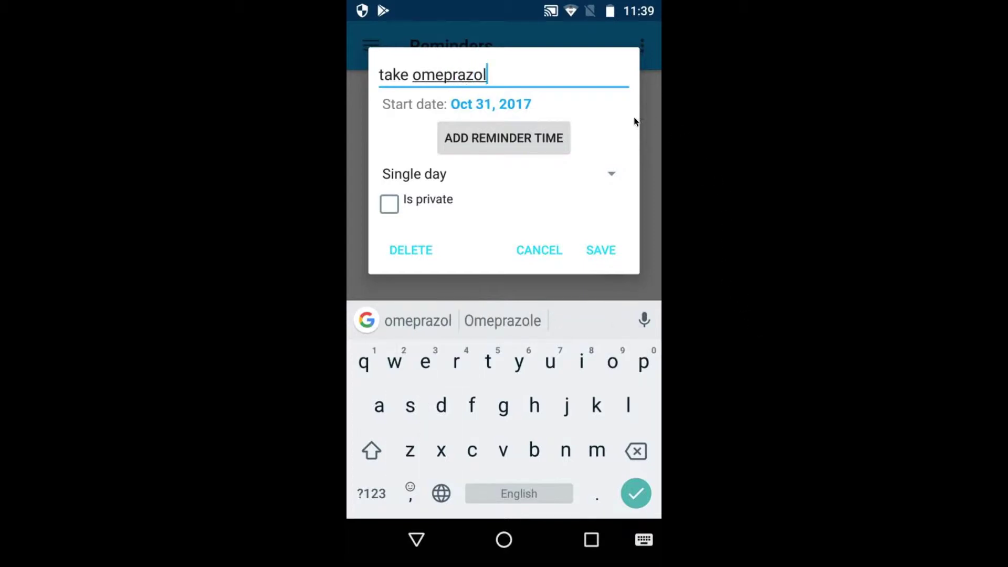
{"action": "left_click", "coordinate": [554, 135]}
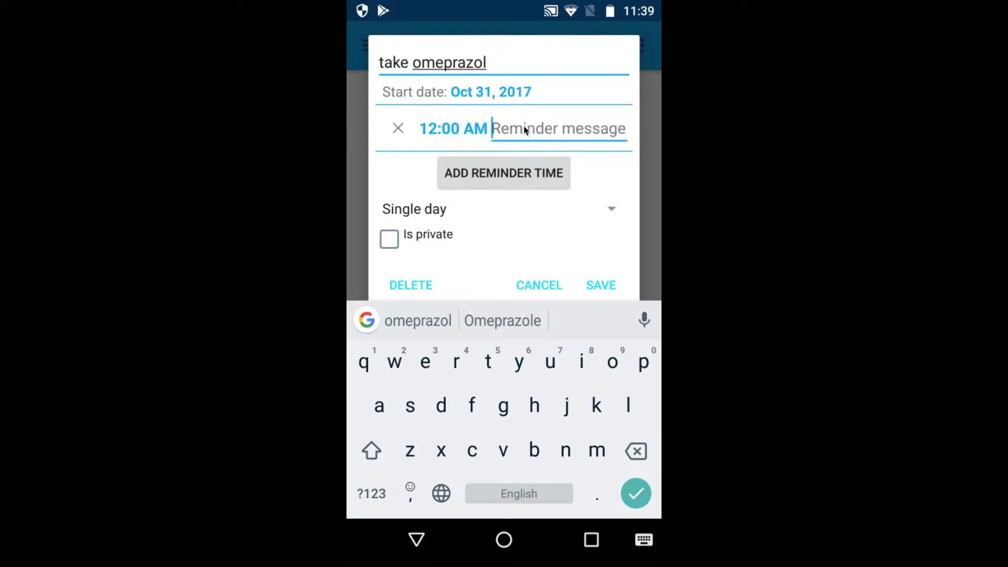
{"action": "left_click", "coordinate": [524, 125]}
Step: Change the reminder time from 12:00 AM to 8:00 AM
{"action": "key", "text": "Escape"}
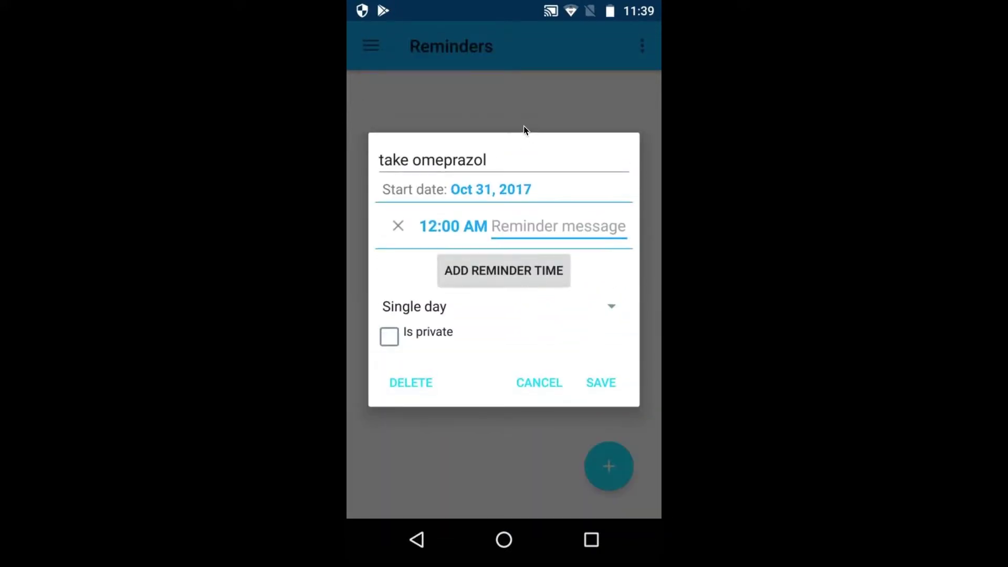
{"action": "left_click", "coordinate": [563, 234]}
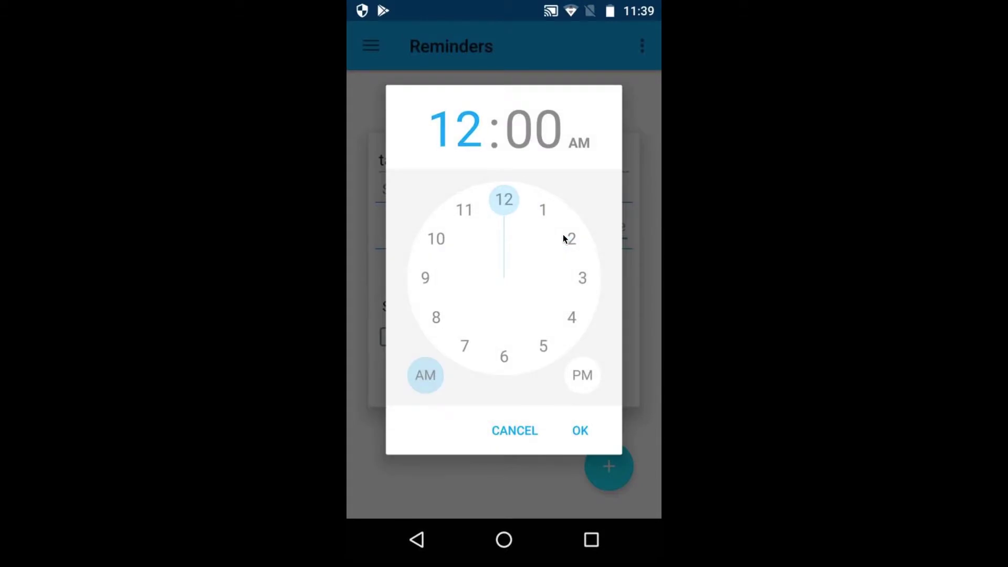
{"action": "left_click", "coordinate": [563, 234]}
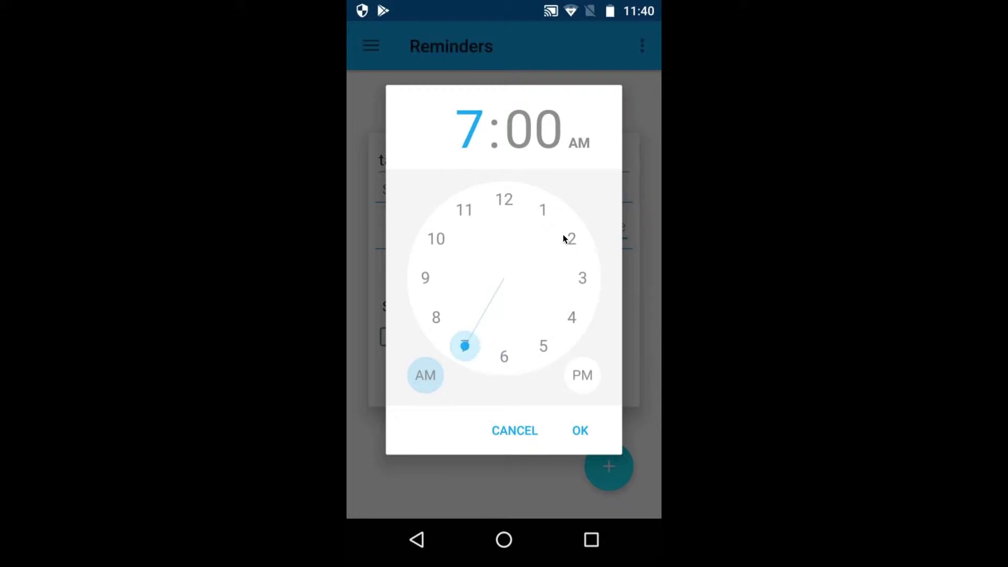
{"action": "left_click", "coordinate": [584, 426]}
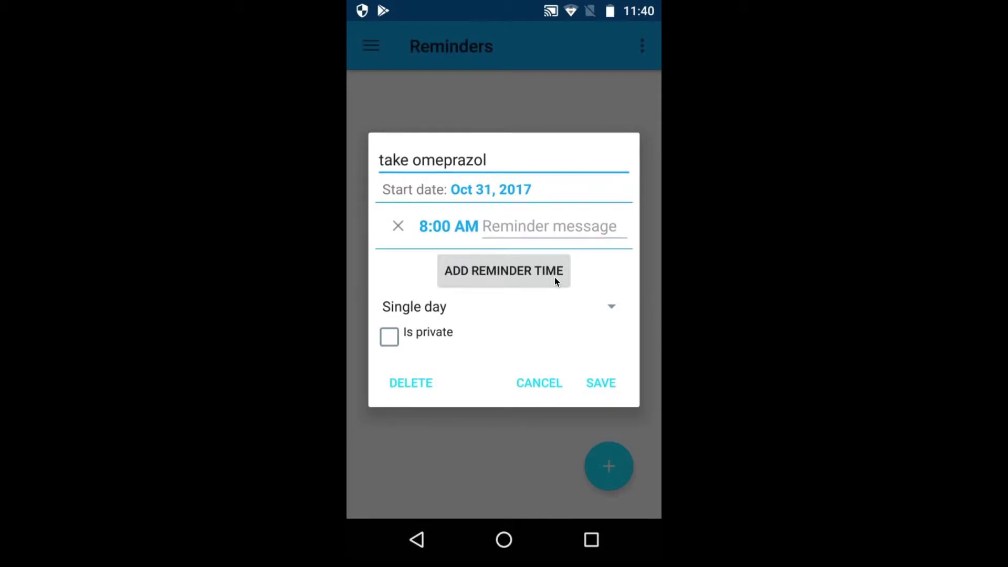
Step: Enter 'take omeprazol' as the message for the 8:00 AM reminder time
{"action": "left_click", "coordinate": [554, 229]}
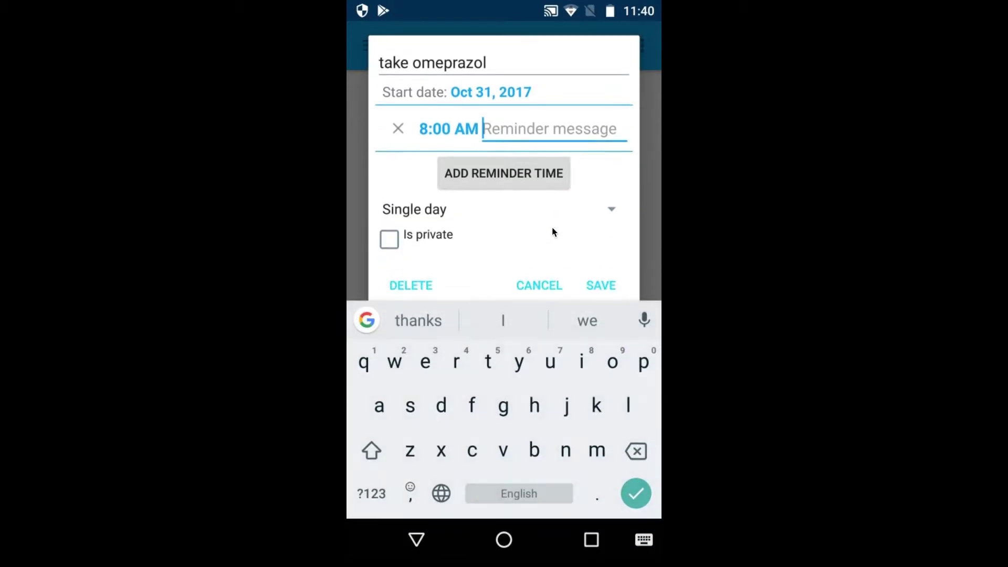
{"action": "type", "text": "ta"}
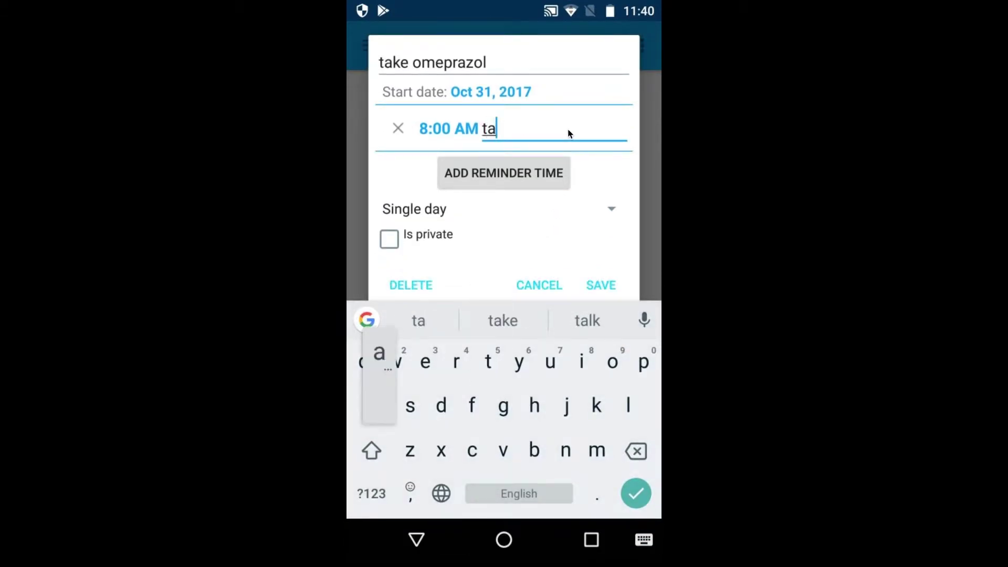
{"action": "type", "text": "ke"}
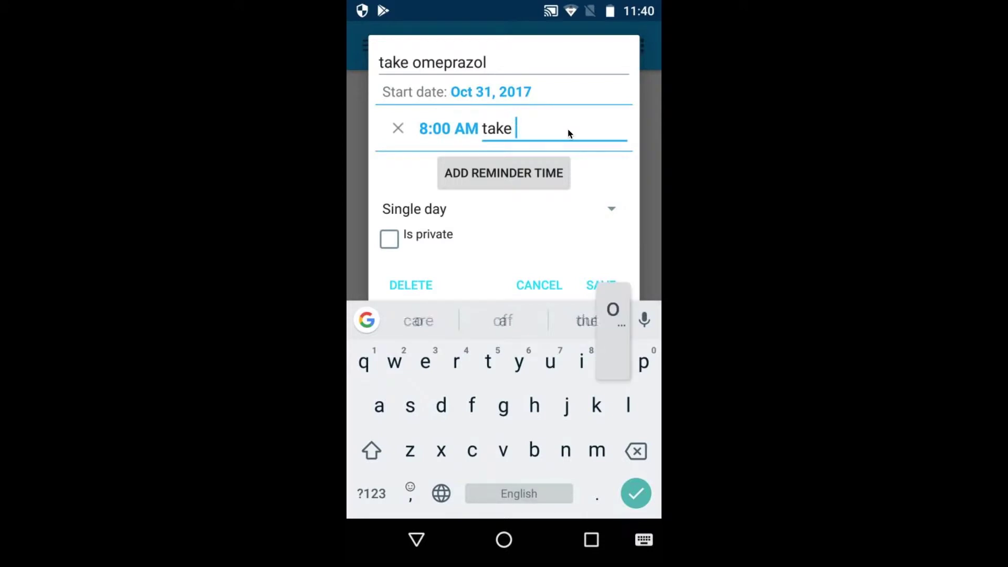
{"action": "type", "text": " omepraz"}
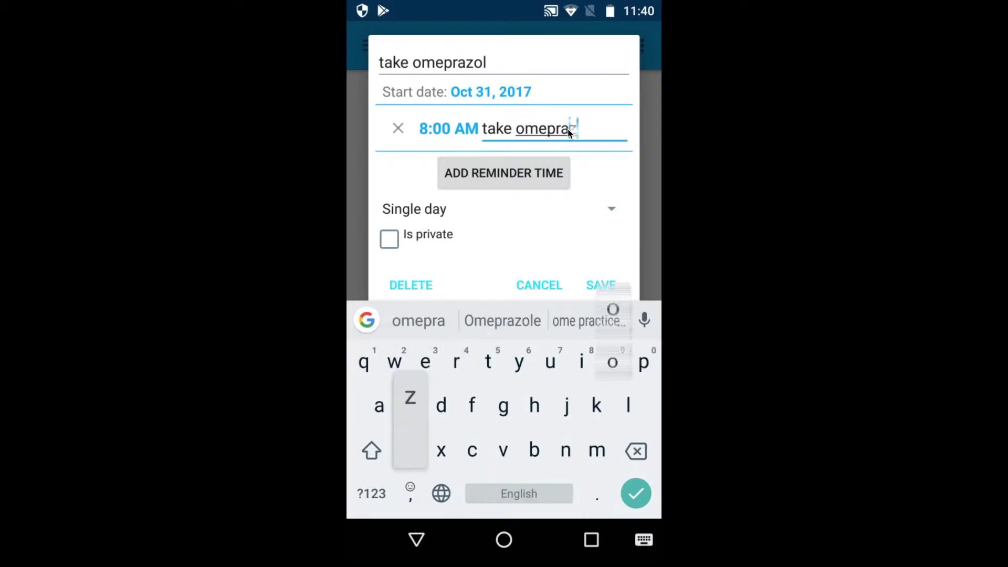
{"action": "type", "text": "ol"}
{"action": "key", "text": "Escape"}
{"action": "left_click", "coordinate": [587, 225]}
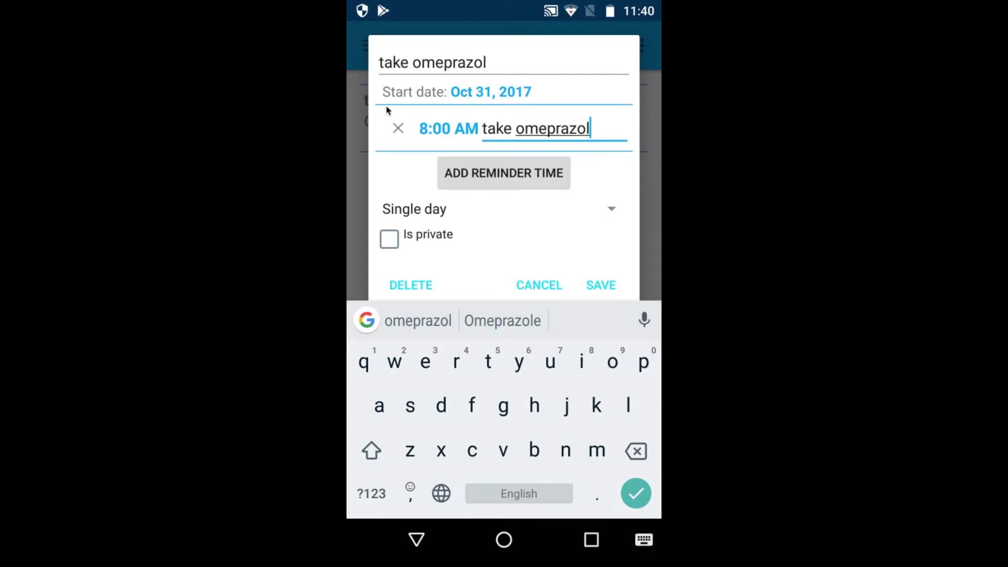
{"action": "left_click", "coordinate": [402, 99]}
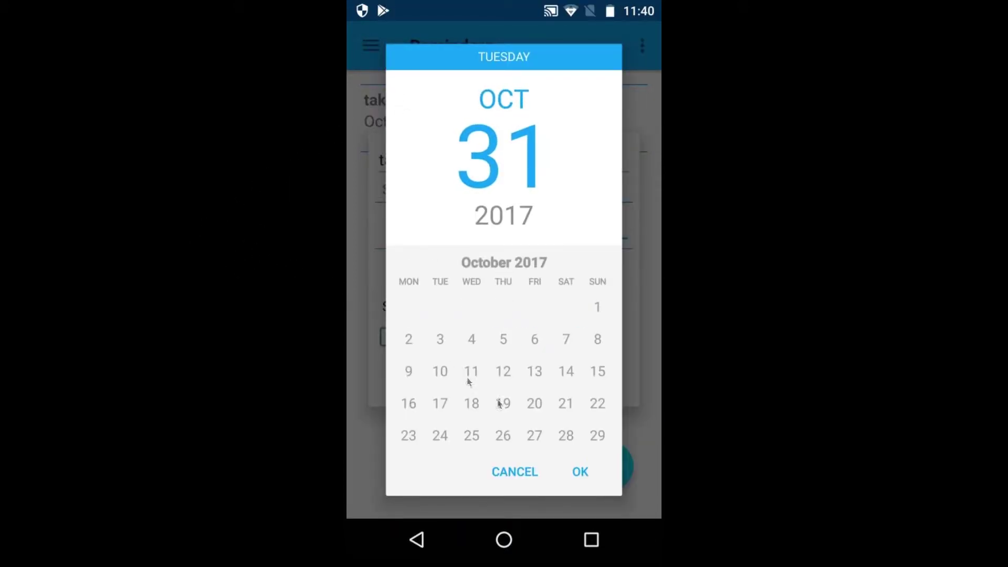
{"action": "scroll", "coordinate": [571, 448], "scroll_direction": "down", "scroll_amount": 1}
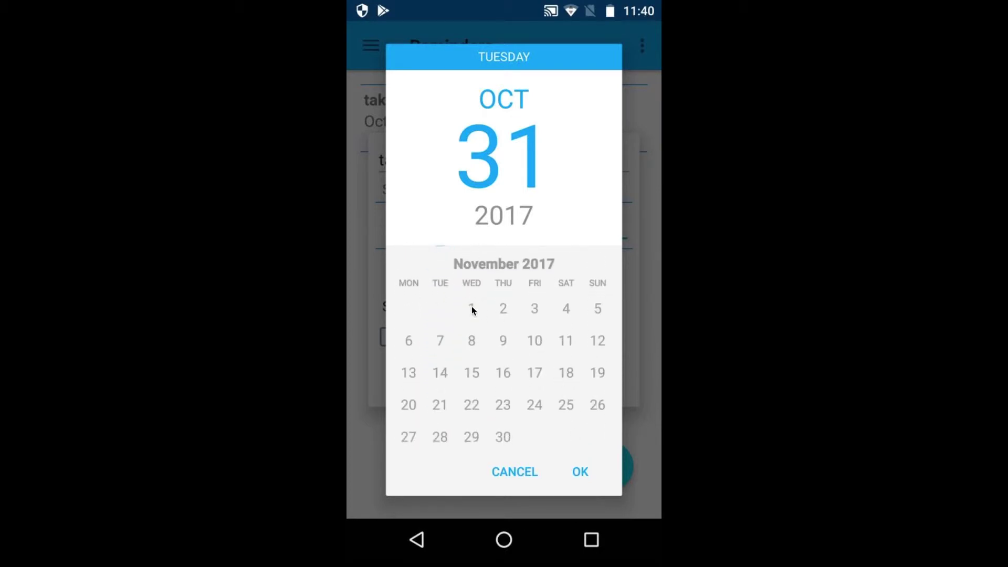
Step: Set the take omeprazol reminder's start date to November 1, 2017
{"action": "left_click", "coordinate": [471, 307]}
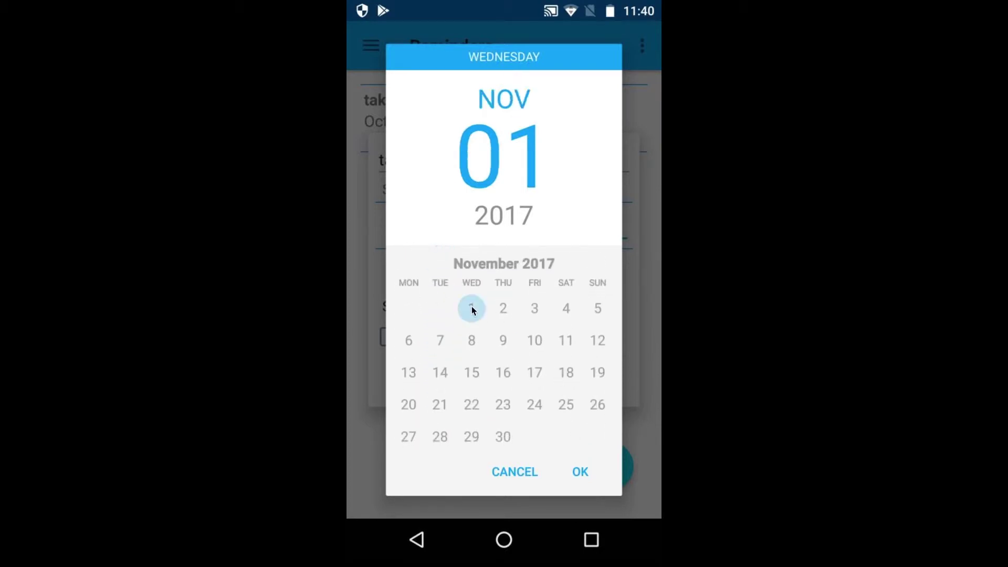
{"action": "left_click", "coordinate": [580, 472]}
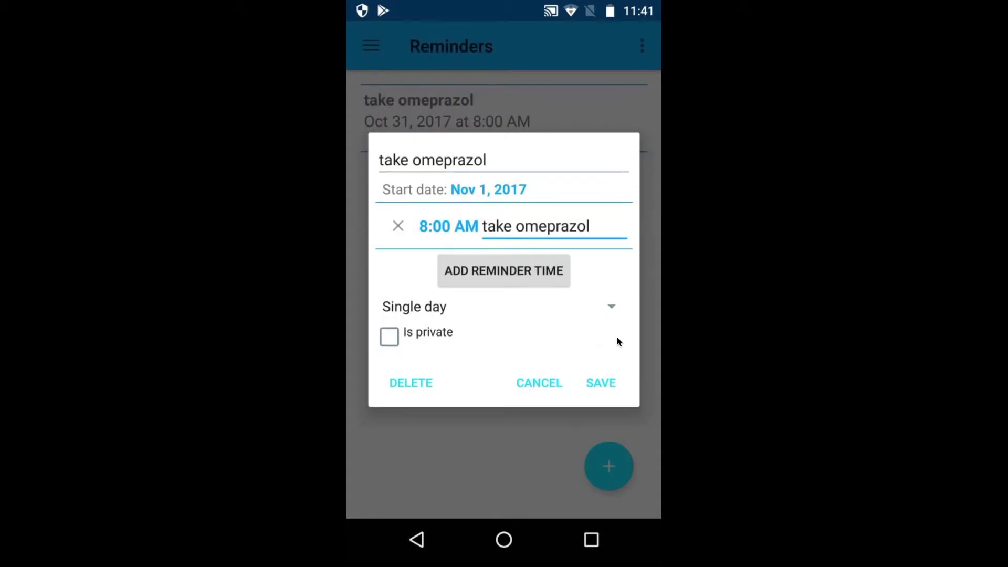
{"action": "left_click", "coordinate": [610, 305]}
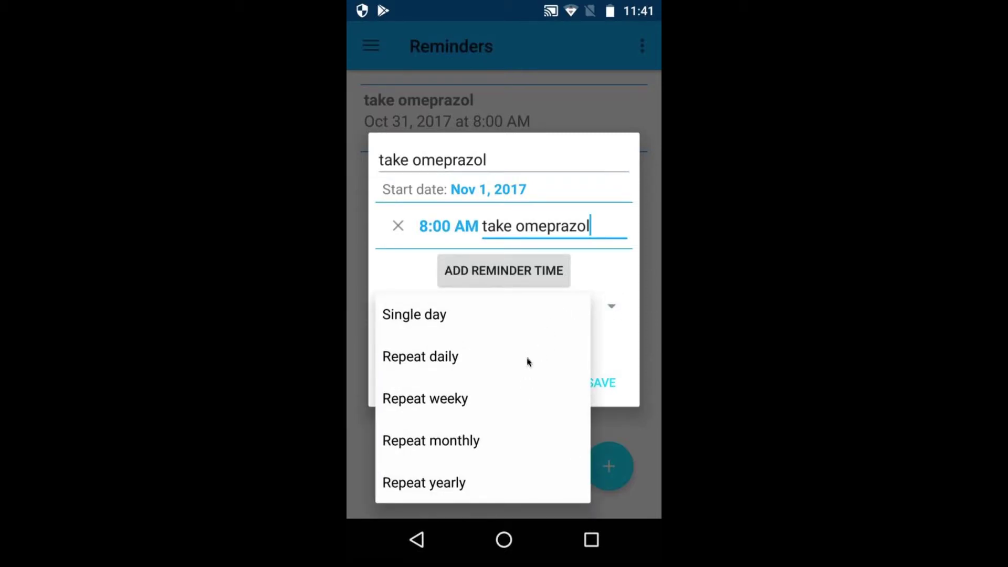
Step: Keep the 'Single day' repeat, mark the reminder private, and save it
{"action": "left_click", "coordinate": [525, 355]}
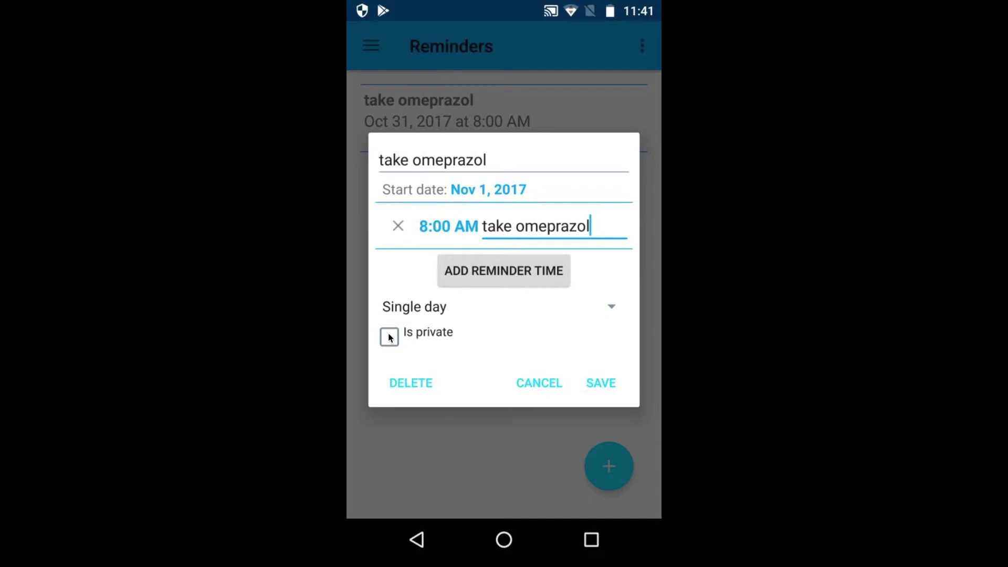
{"action": "left_click", "coordinate": [388, 334]}
{"action": "left_click", "coordinate": [612, 386]}
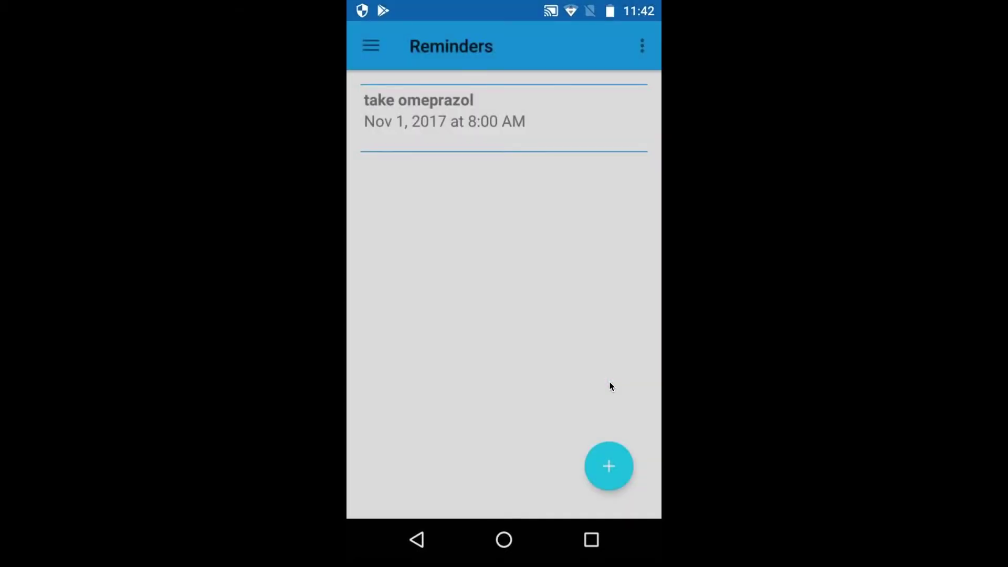
Step: Start a second reminder titled 'take inhaler', correcting the mistyped letters
{"action": "left_click", "coordinate": [612, 464]}
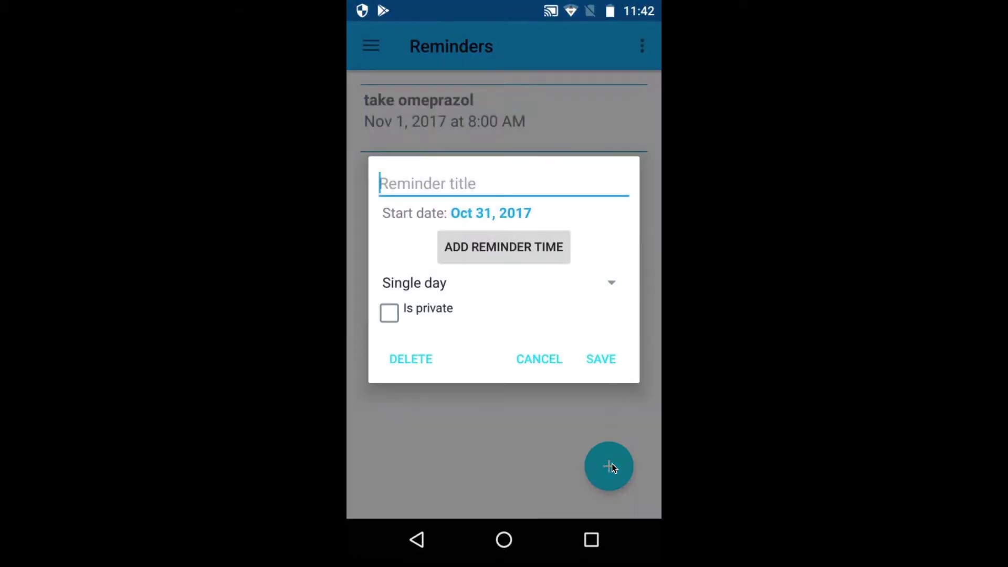
{"action": "left_click", "coordinate": [597, 173]}
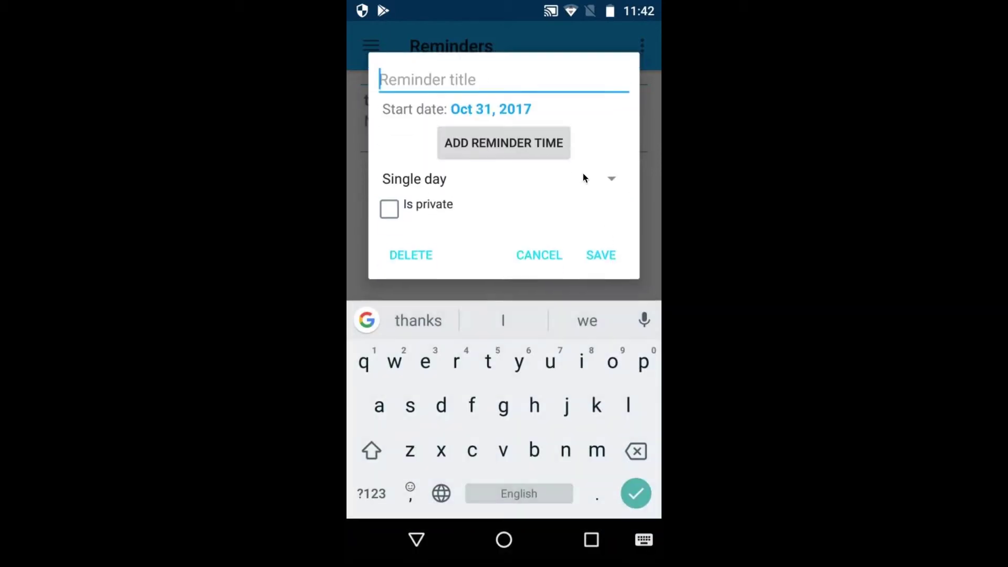
{"action": "type", "text": "t"}
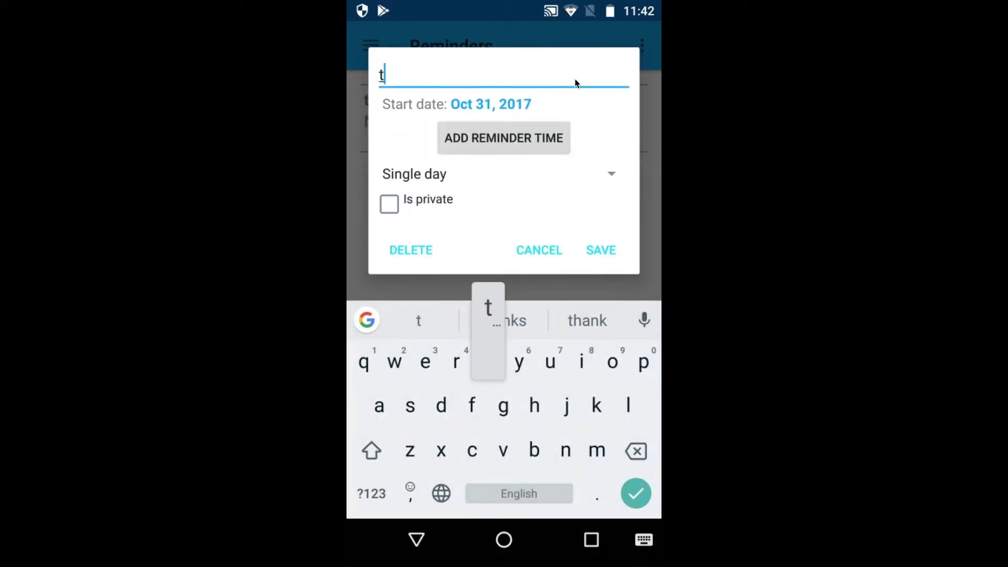
{"action": "type", "text": "ake i"}
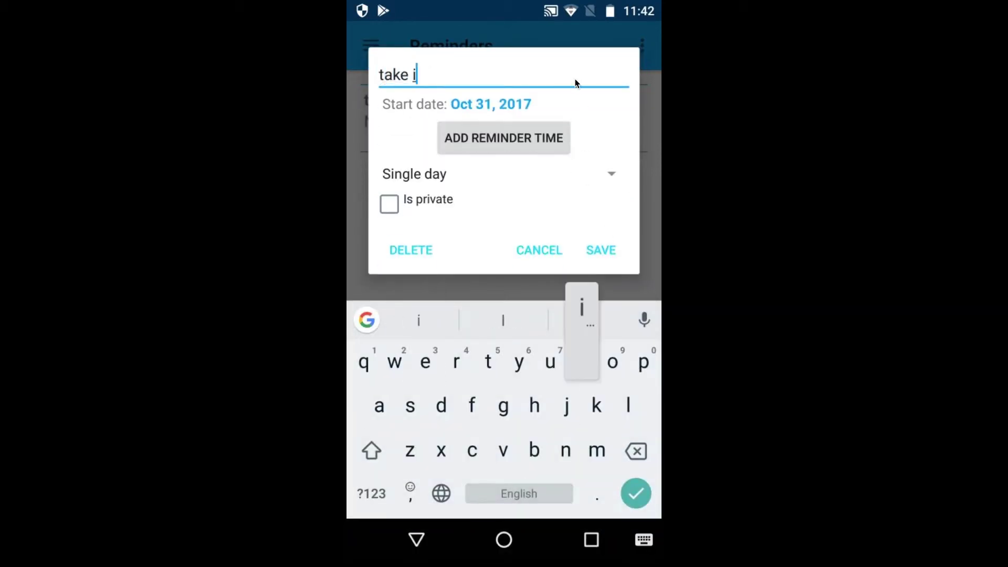
{"action": "type", "text": "nhal"}
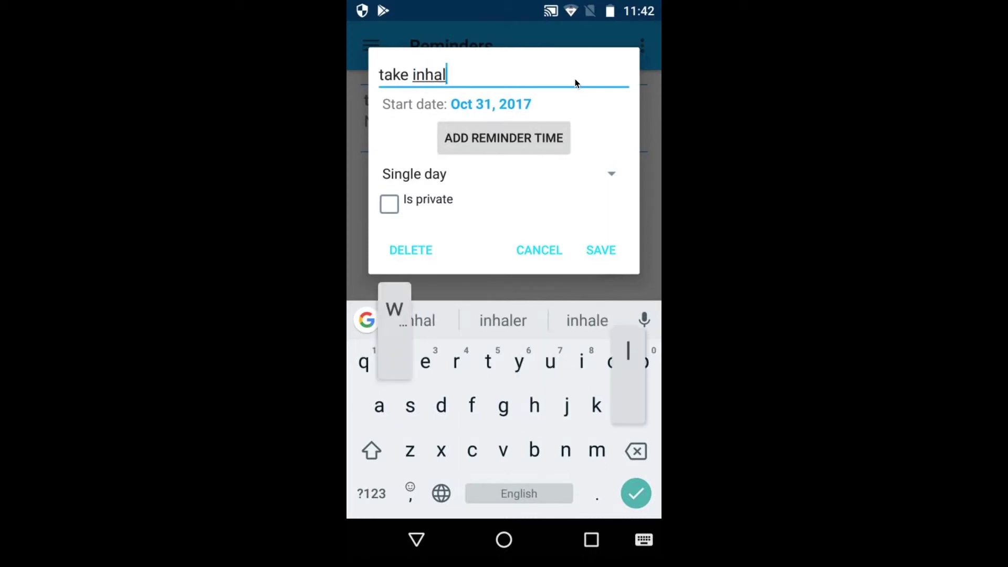
{"action": "type", "text": "wr"}
{"action": "key", "text": "BackSpace"}
{"action": "key", "text": "BackSpace"}
{"action": "type", "text": "ee"}
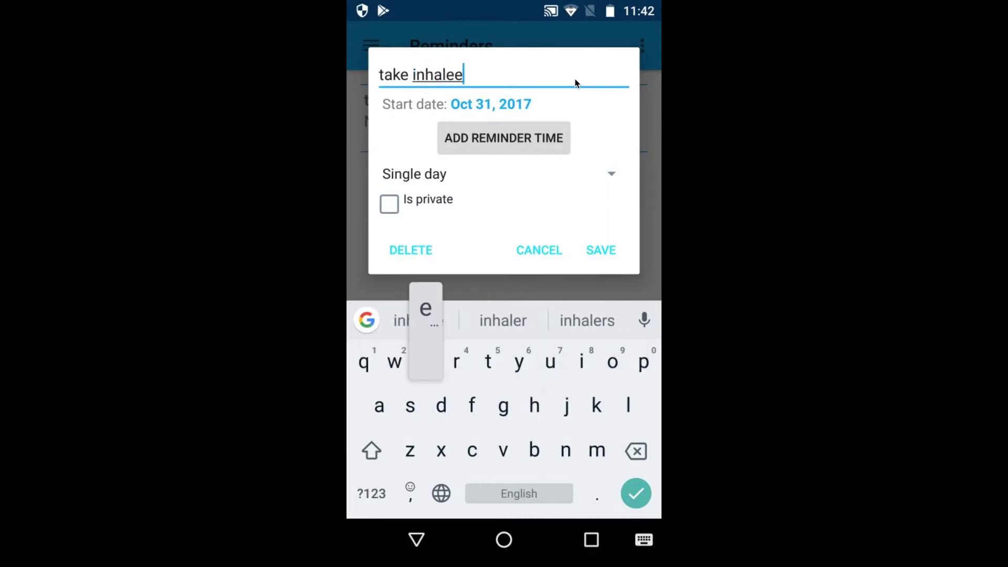
{"action": "key", "text": "BackSpace"}
{"action": "type", "text": "r"}
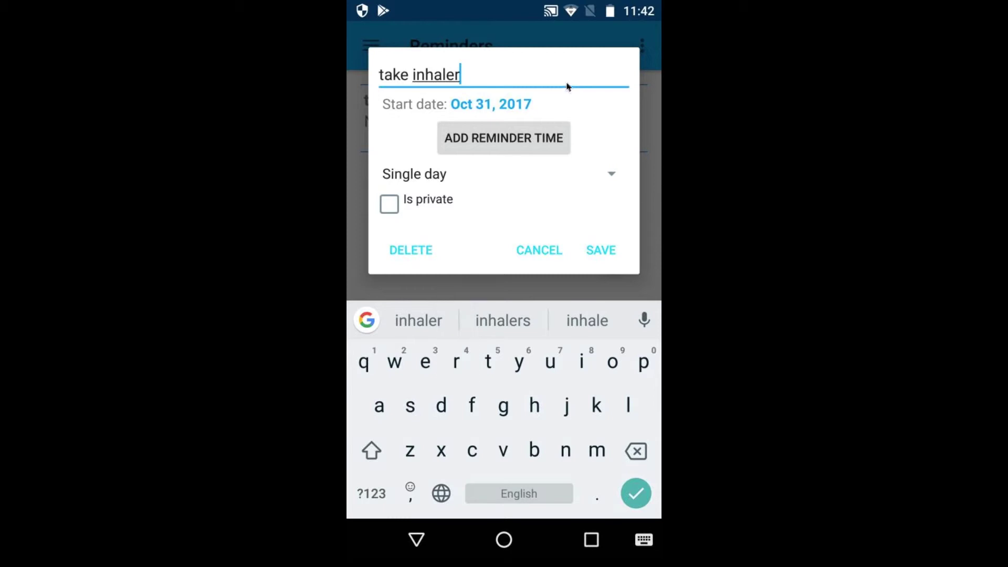
Step: Set the take inhaler start date to Saturday, Nov 4, 2017, and add a reminder time
{"action": "left_click", "coordinate": [535, 105]}
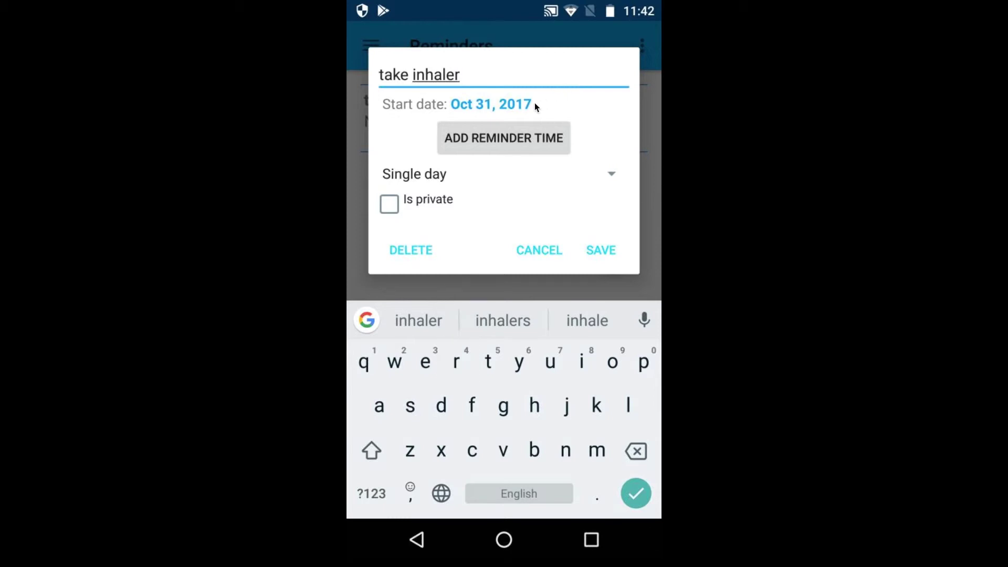
{"action": "scroll", "coordinate": [498, 308], "scroll_direction": "down", "scroll_amount": 2}
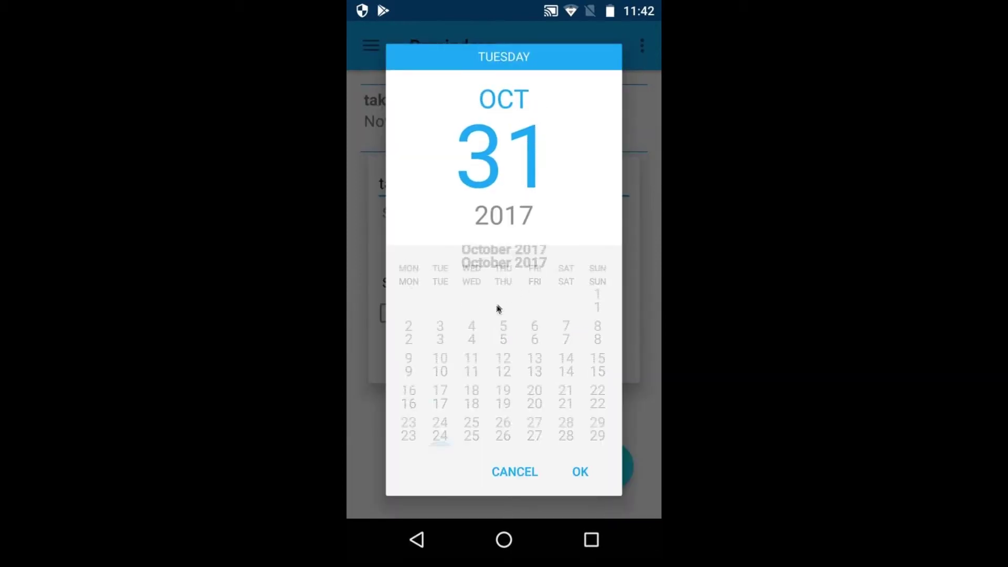
{"action": "scroll", "coordinate": [433, 324], "scroll_direction": "down", "scroll_amount": 1}
{"action": "scroll", "coordinate": [433, 324], "scroll_direction": "up", "scroll_amount": 2}
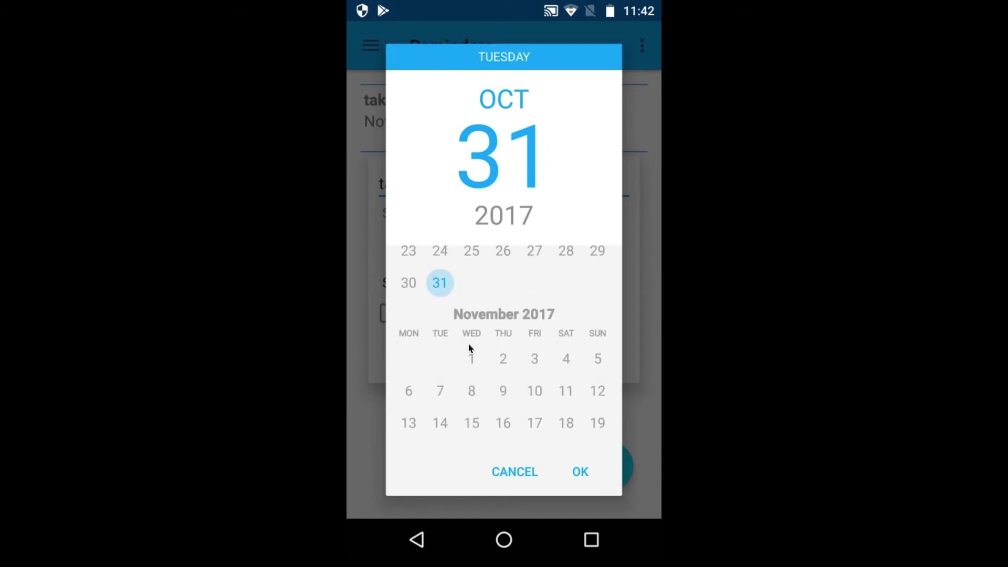
{"action": "left_click", "coordinate": [566, 359]}
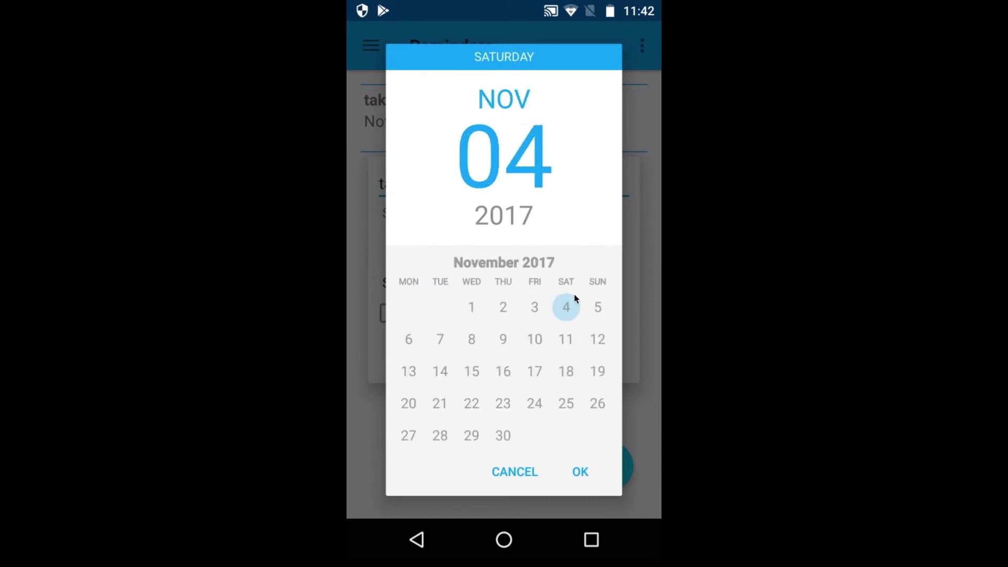
{"action": "left_click", "coordinate": [581, 472]}
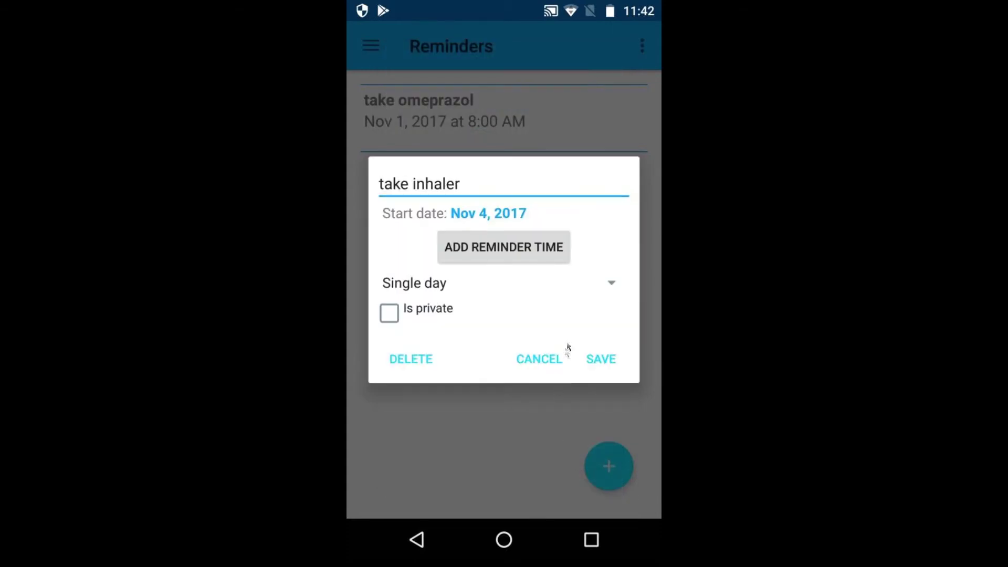
{"action": "left_click", "coordinate": [540, 246]}
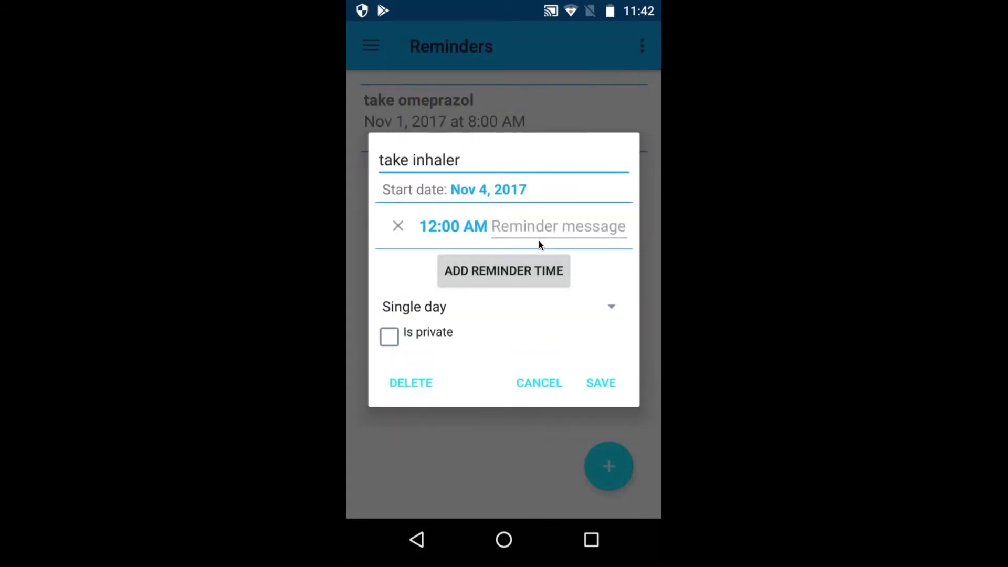
Step: Change the take inhaler reminder time from 12:00 AM to 7:00 AM
{"action": "left_click", "coordinate": [453, 228]}
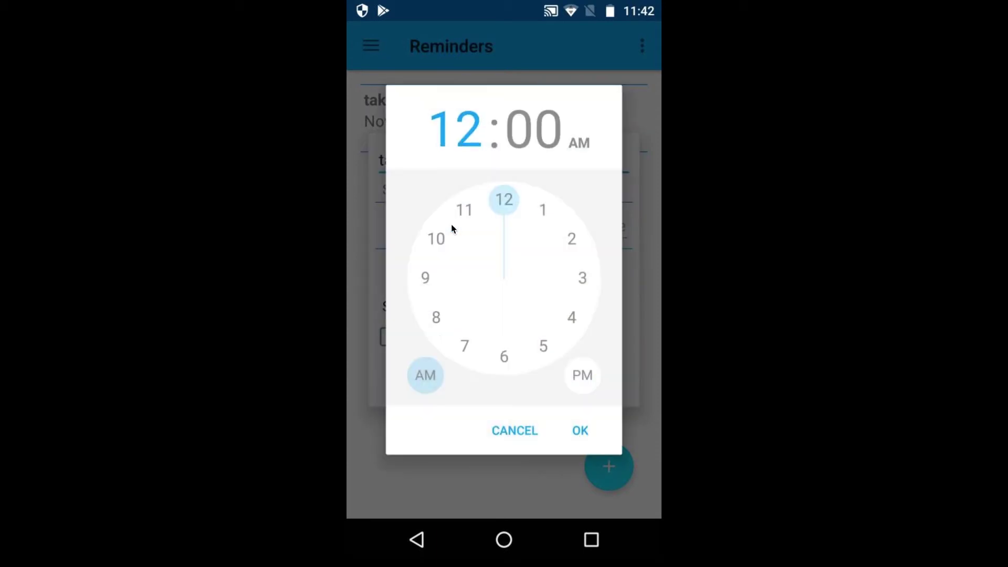
{"action": "key", "text": "2"}
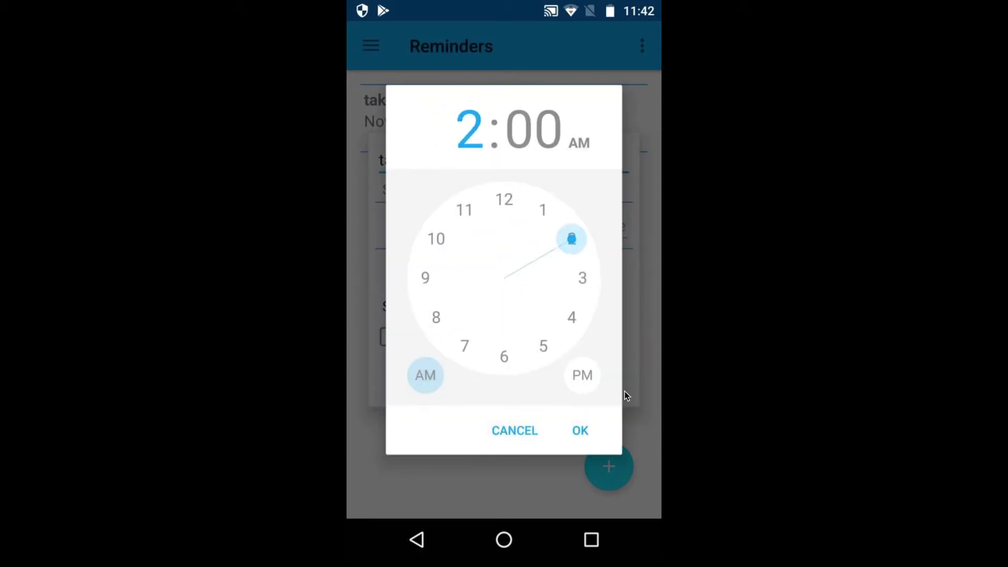
{"action": "key", "text": "7"}
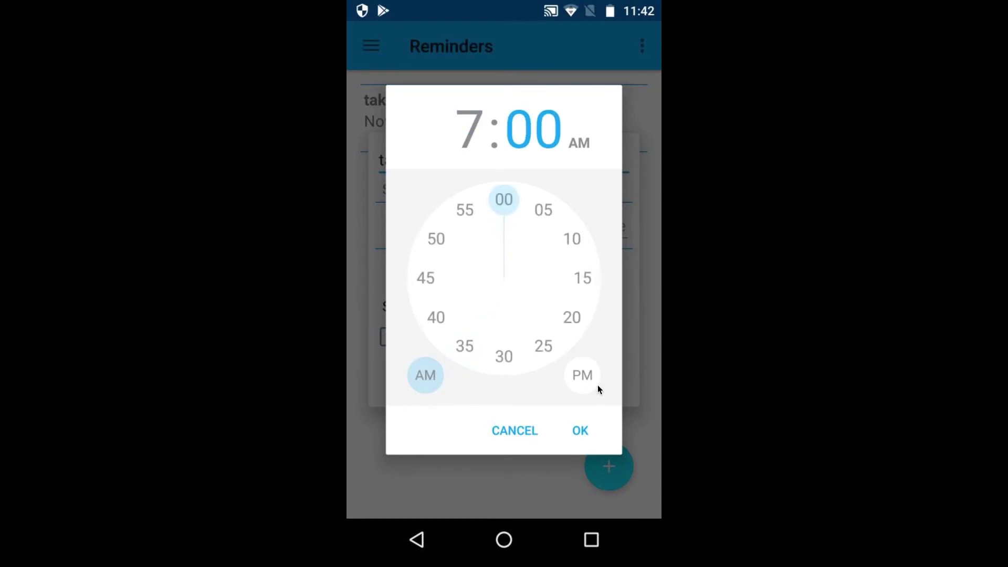
{"action": "key", "text": "Return"}
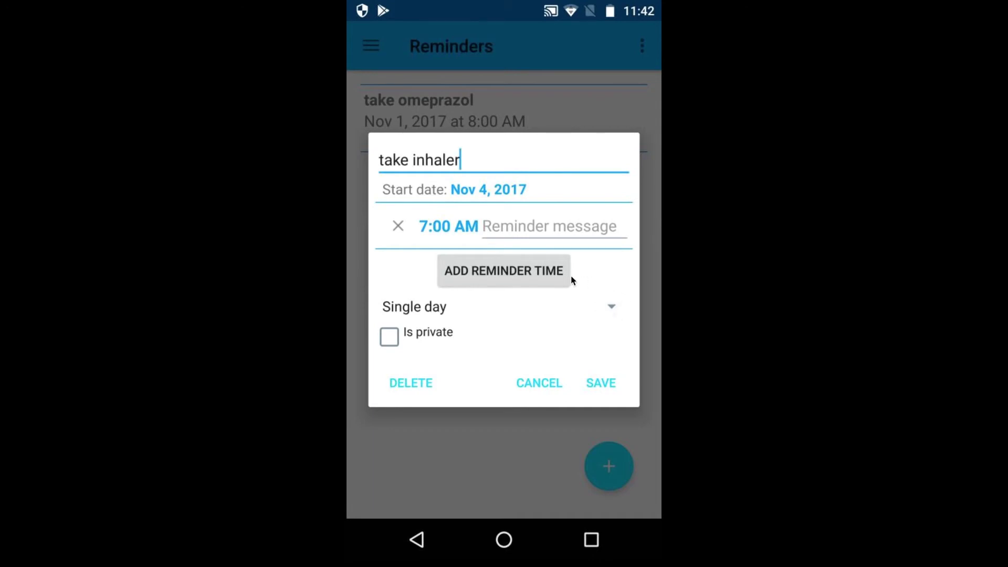
{"action": "left_click", "coordinate": [612, 306]}
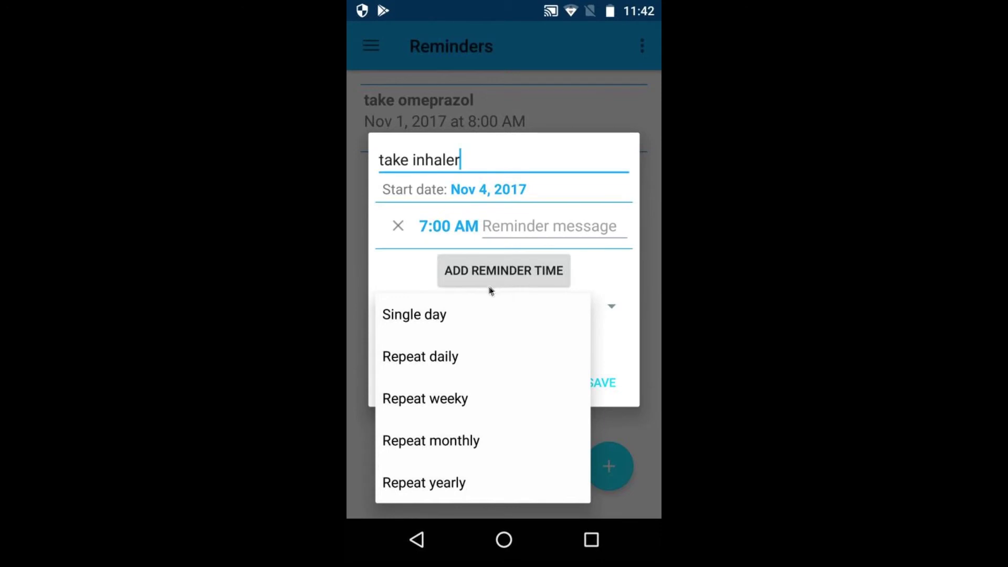
Step: Choose 'Repeat weeky' and set the end date to Nov 25, 2017
{"action": "left_click", "coordinate": [456, 355]}
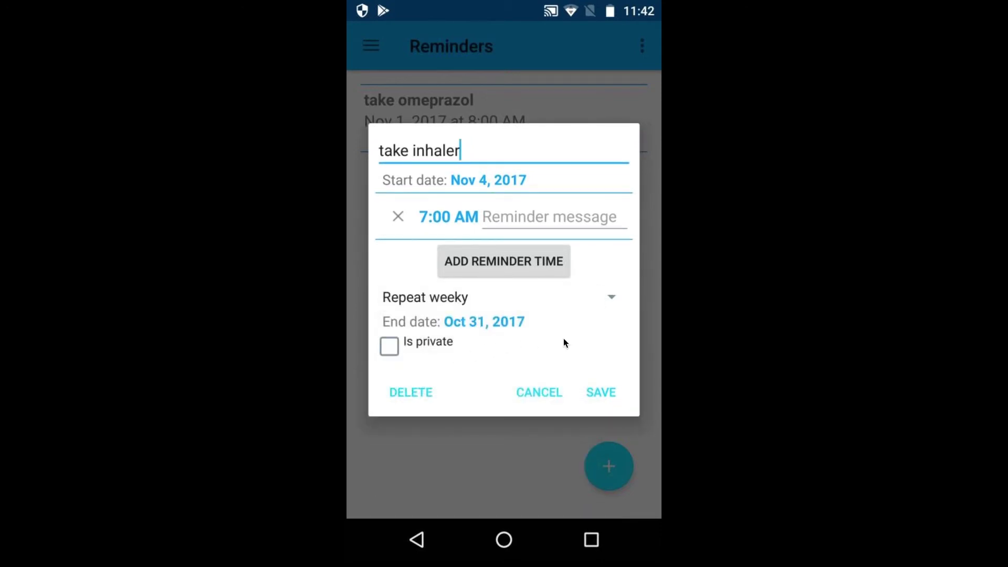
{"action": "left_click", "coordinate": [431, 324]}
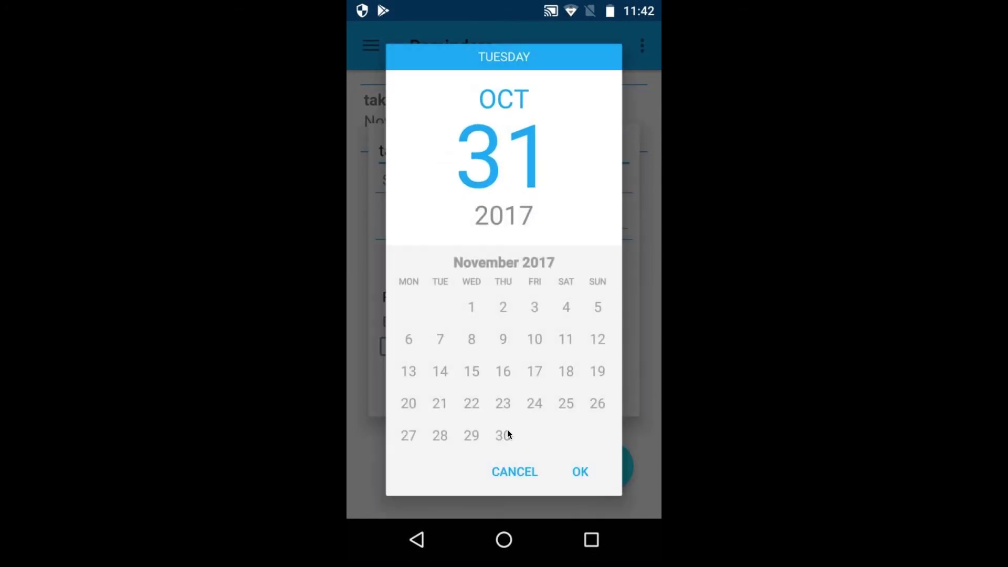
{"action": "scroll", "coordinate": [508, 430], "scroll_direction": "down", "scroll_amount": 2}
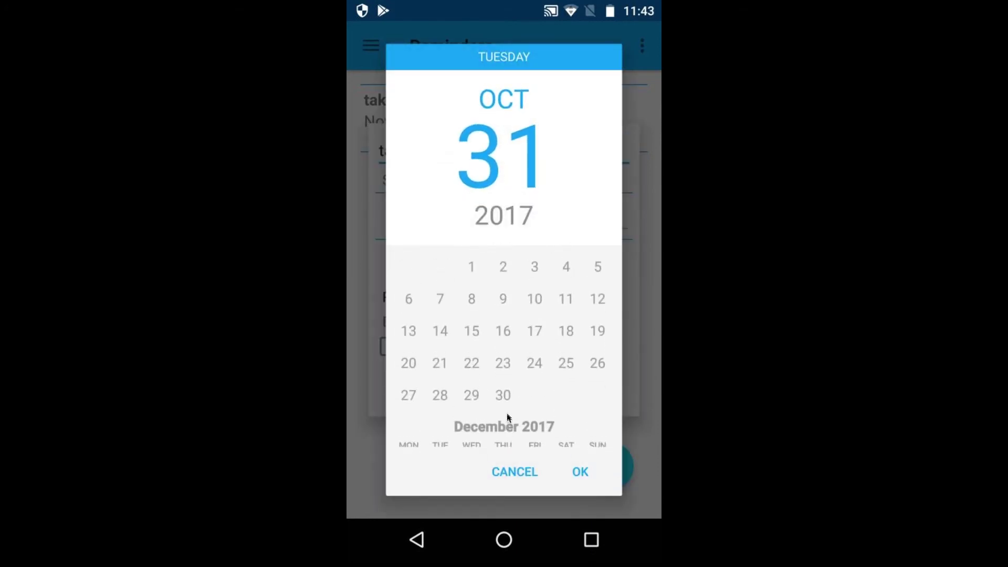
{"action": "left_click", "coordinate": [567, 363]}
{"action": "left_click", "coordinate": [580, 471]}
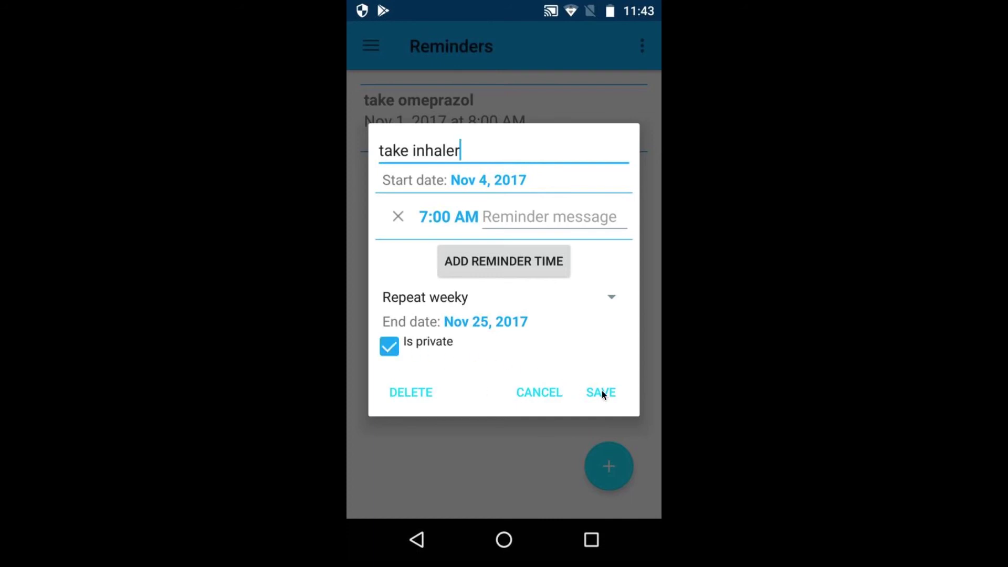
Step: Enter 'take inhaler' as the message for the 7:00 AM reminder time
{"action": "left_click", "coordinate": [549, 216]}
{"action": "type", "text": "t"}
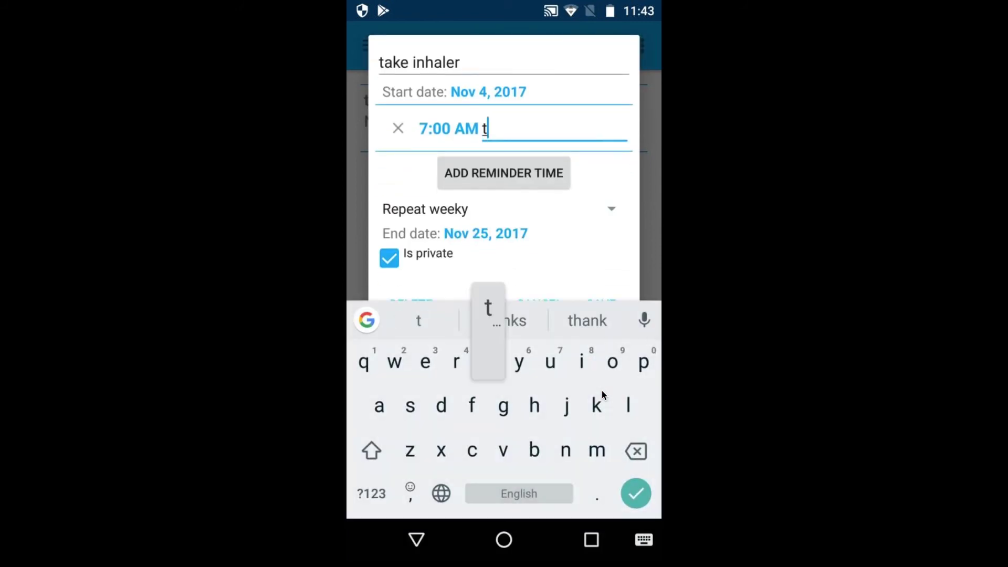
{"action": "type", "text": "ake "}
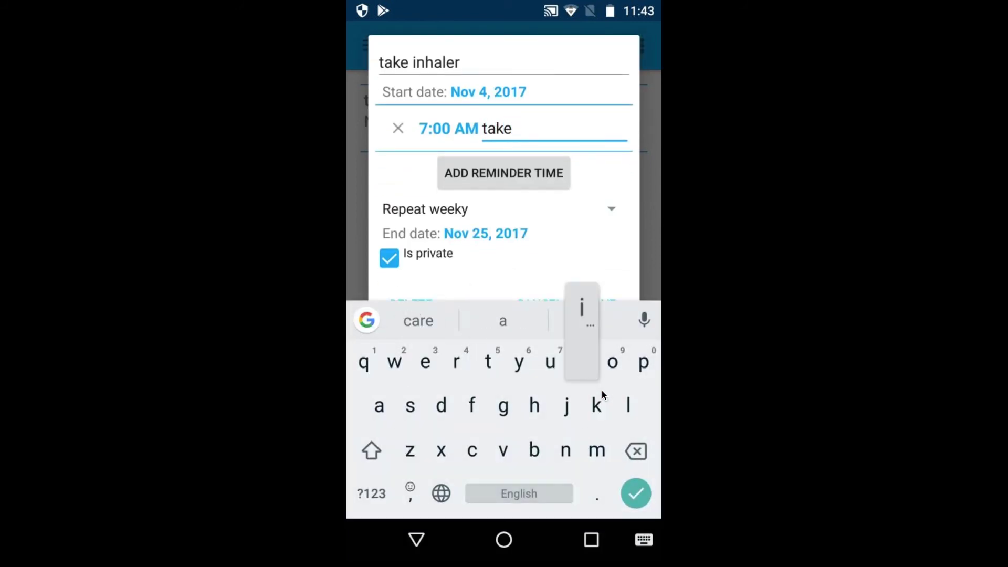
{"action": "type", "text": "inhaler"}
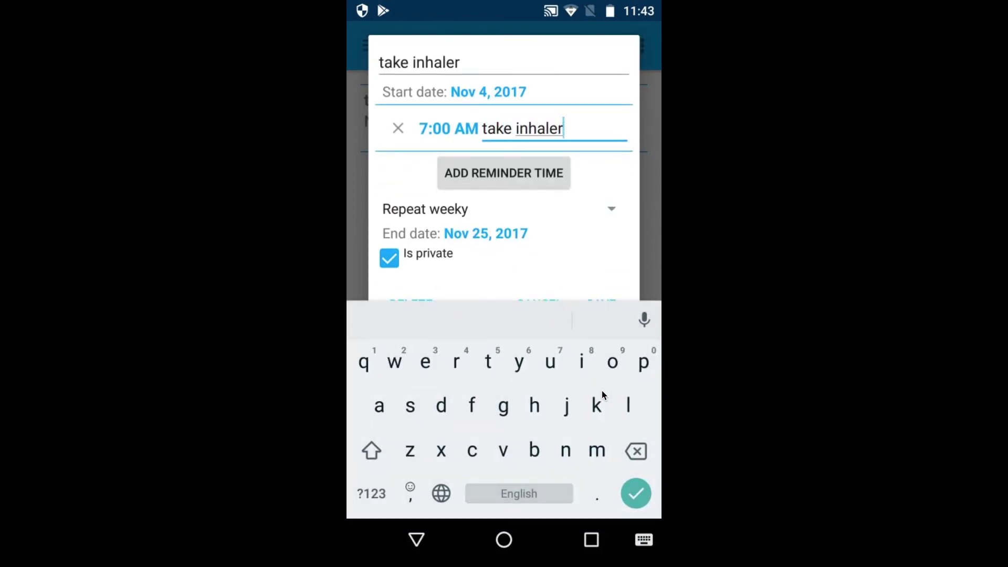